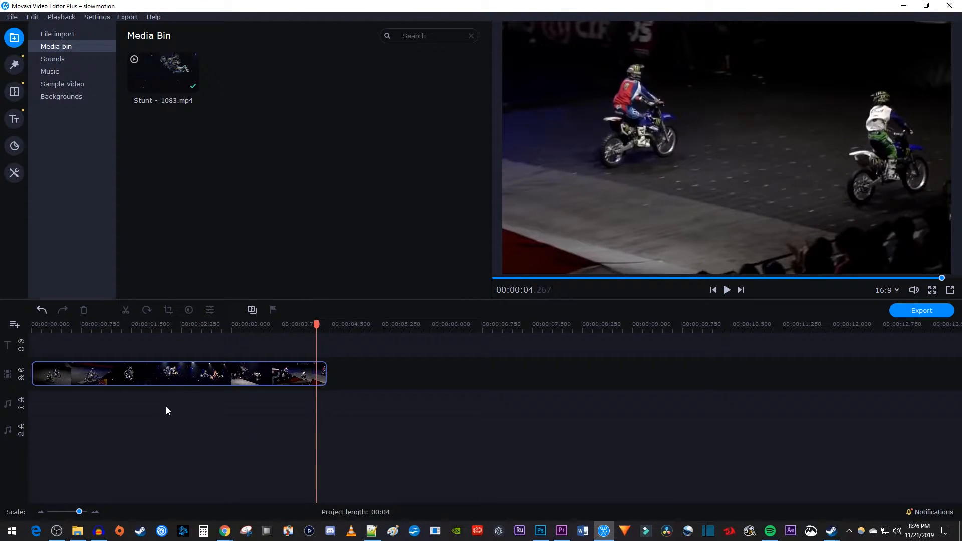
# Split the stunt clip at about 0:00.95 and again at 0:03.19 to isolate the flip.
pyautogui.click(152, 375)
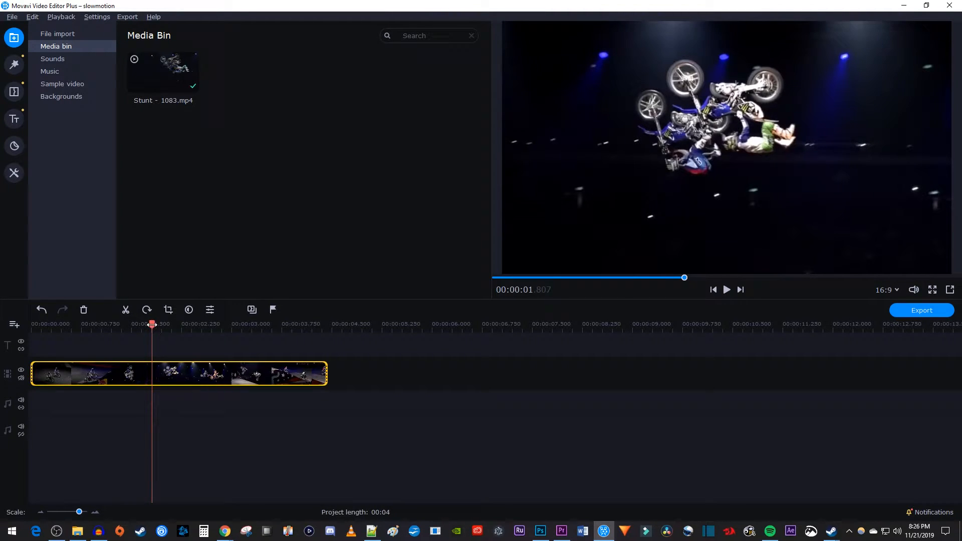
pyautogui.moveTo(153, 325); pyautogui.dragTo(96, 326)
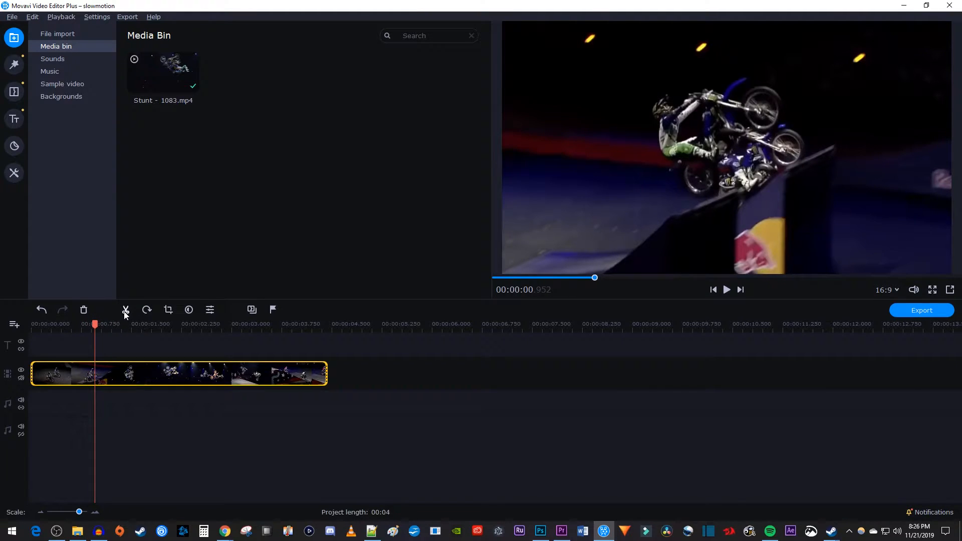
pyautogui.click(125, 310)
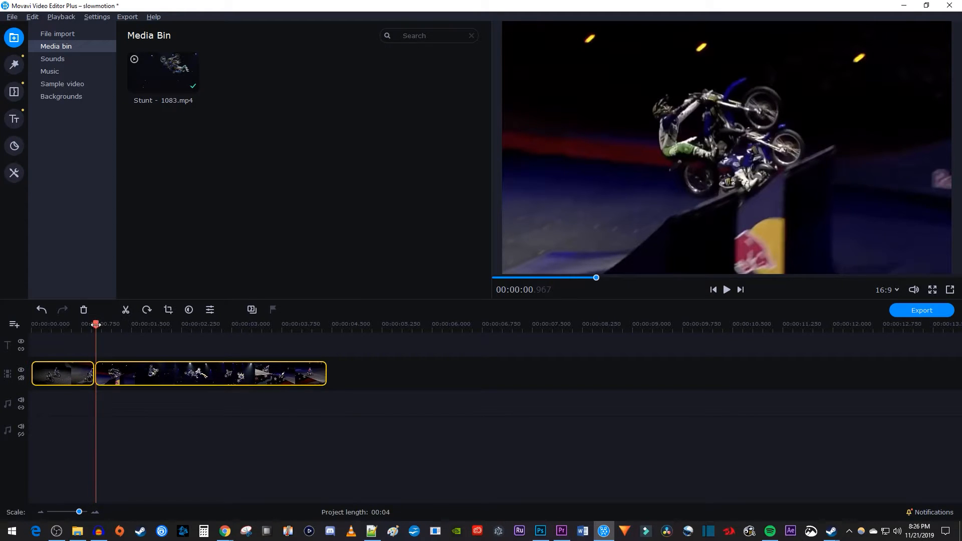
pyautogui.moveTo(96, 325); pyautogui.dragTo(244, 327)
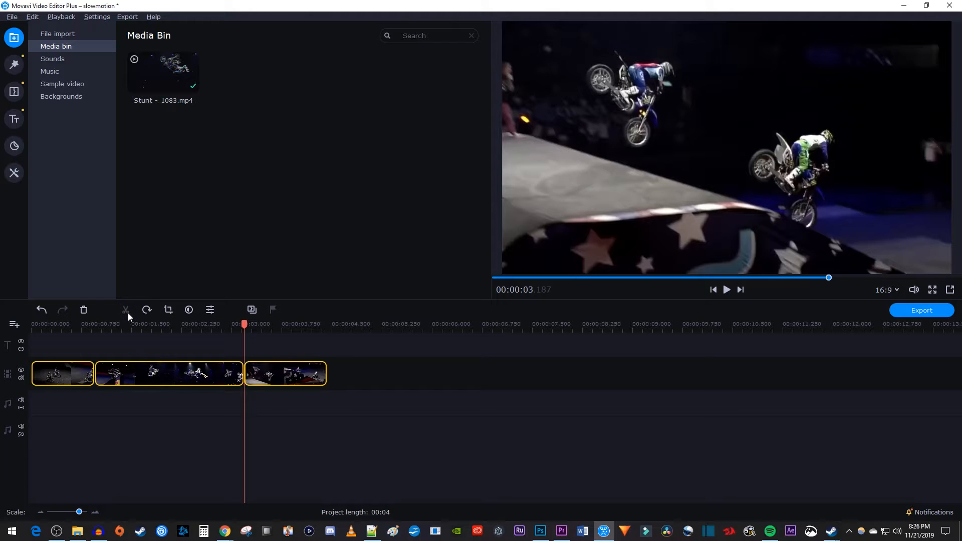
# Set the middle flip clip's speed to 55% in Clip Properties, stretching the project to six seconds.
pyautogui.click(160, 374)
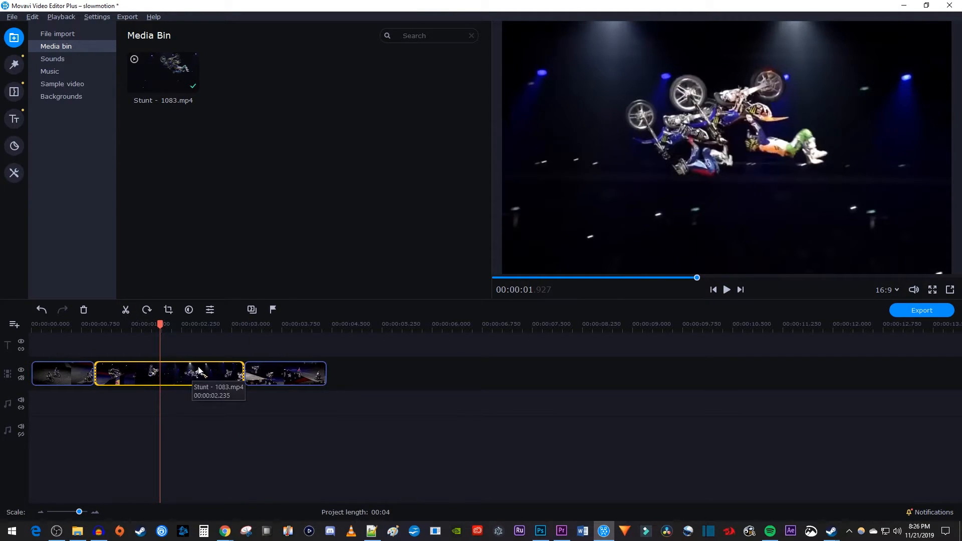
pyautogui.click(211, 310)
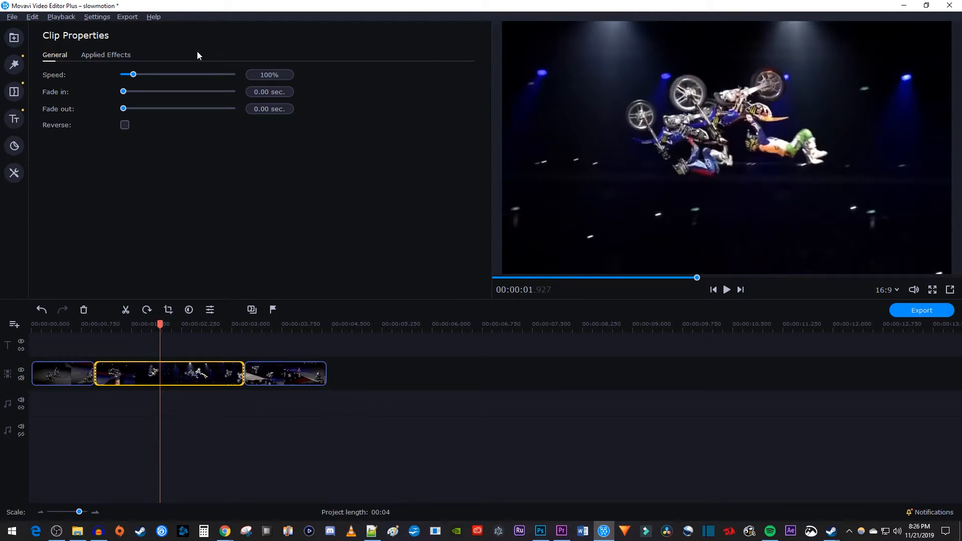
pyautogui.moveTo(133, 75); pyautogui.dragTo(128, 74)
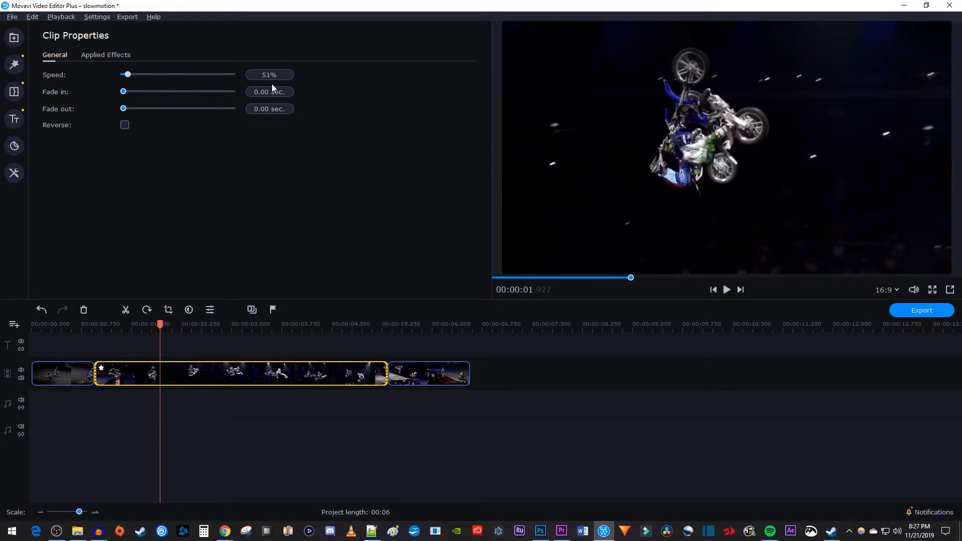
pyautogui.write('55')
pyautogui.press('Return')
pyautogui.click(354, 89)
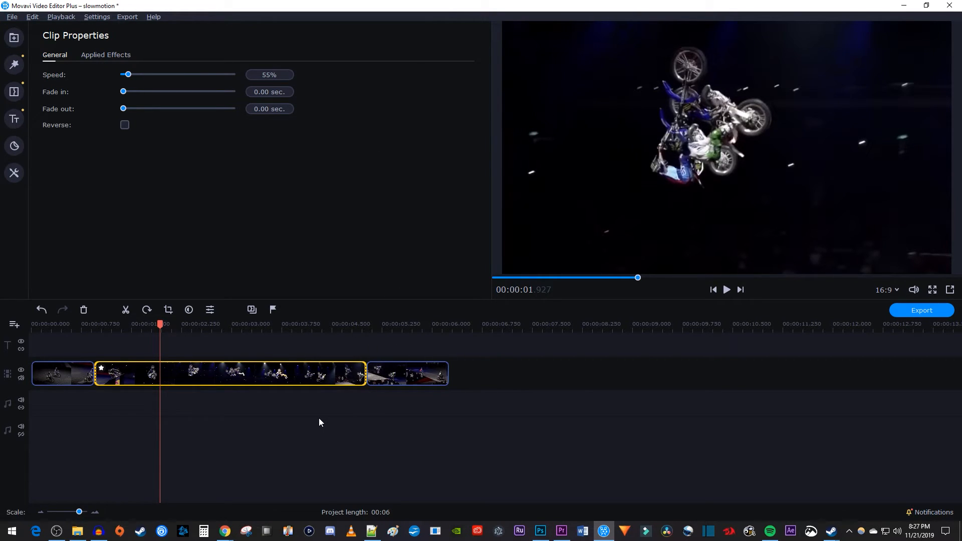
pyautogui.press('Home')
pyautogui.press('space')
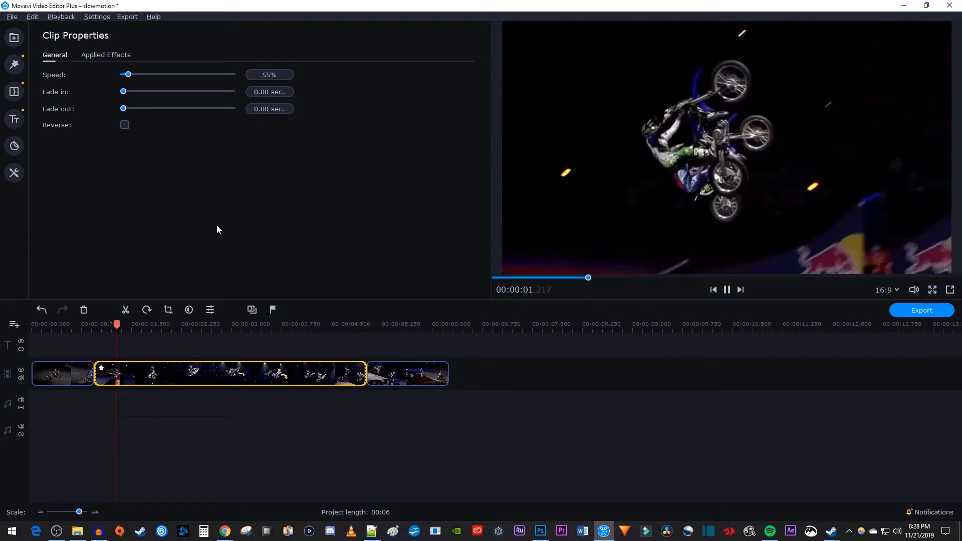